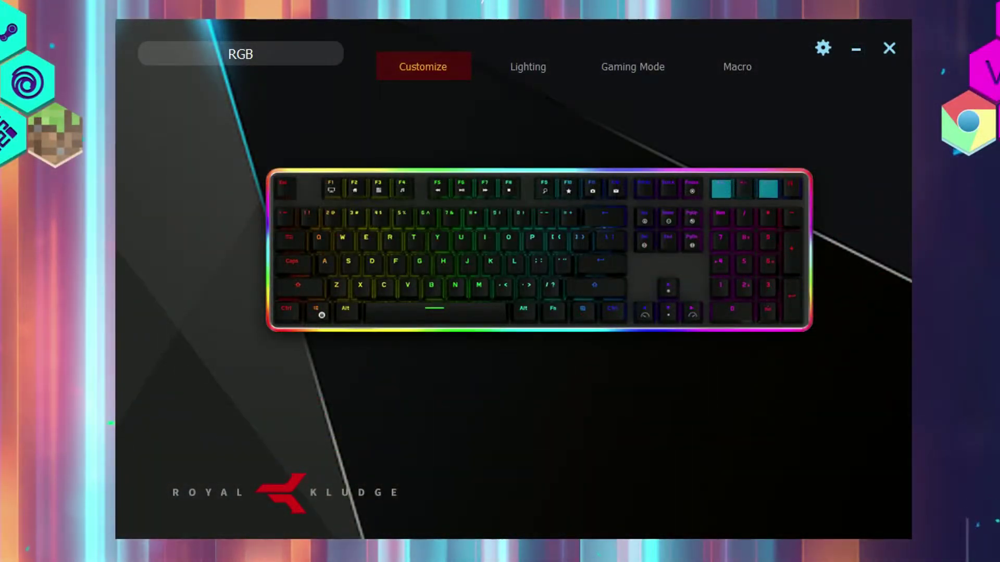
Choose the UserDefine lighting effect and open its keyboard color setting.
click(528, 67)
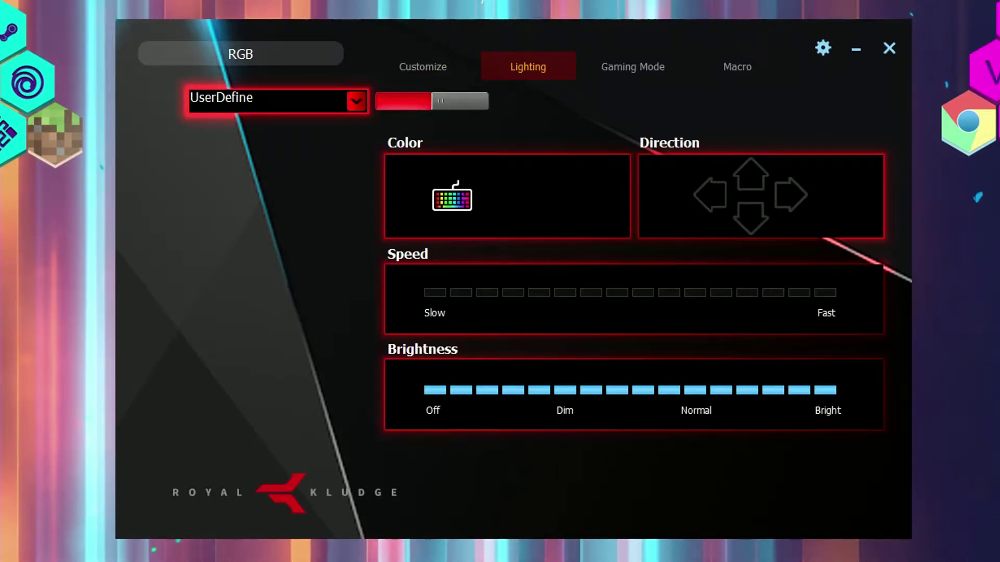
click(356, 101)
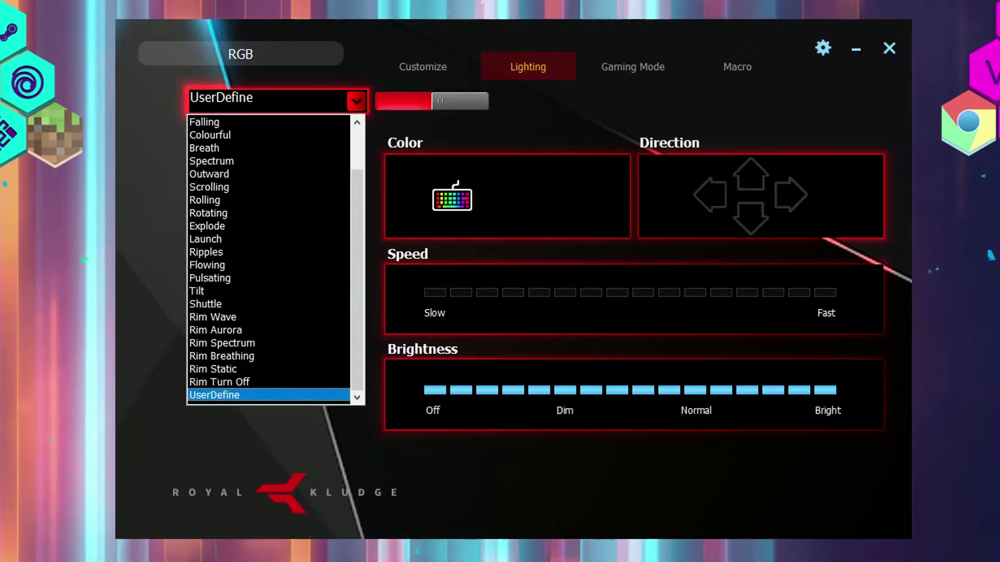
click(214, 395)
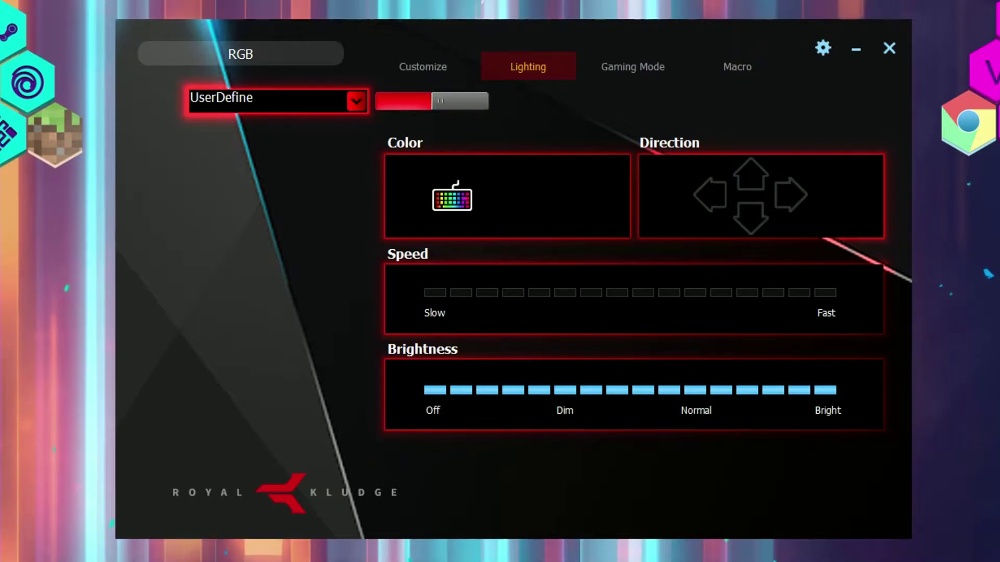
click(452, 198)
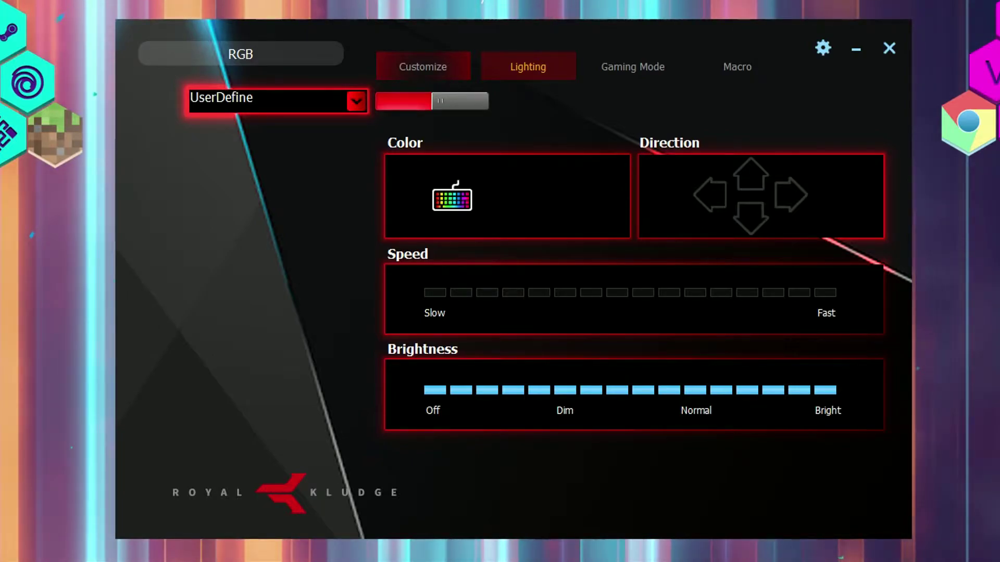
View the Keyboard single-key assignment for the Q key in the key customization, without assigning anything.
click(422, 67)
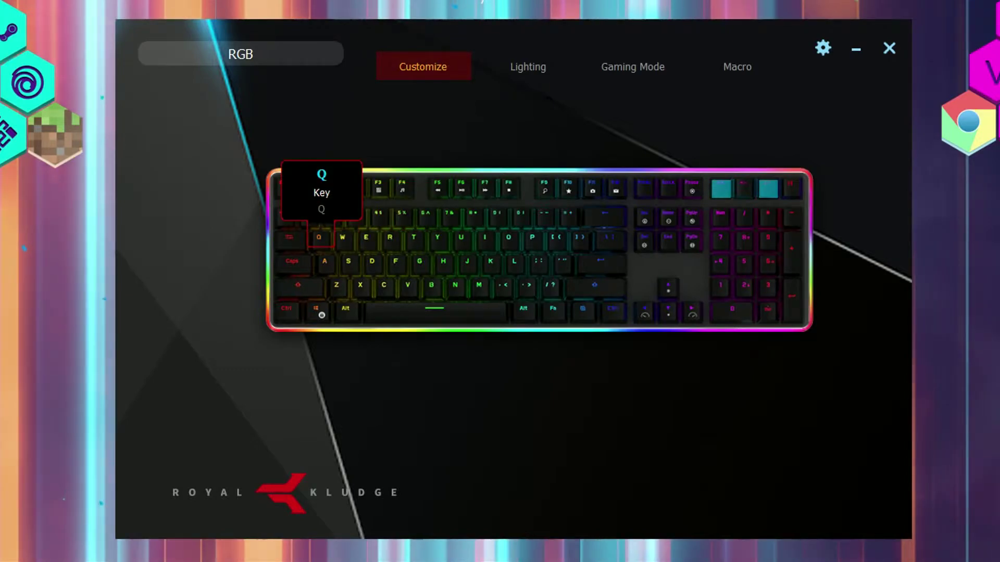
click(319, 237)
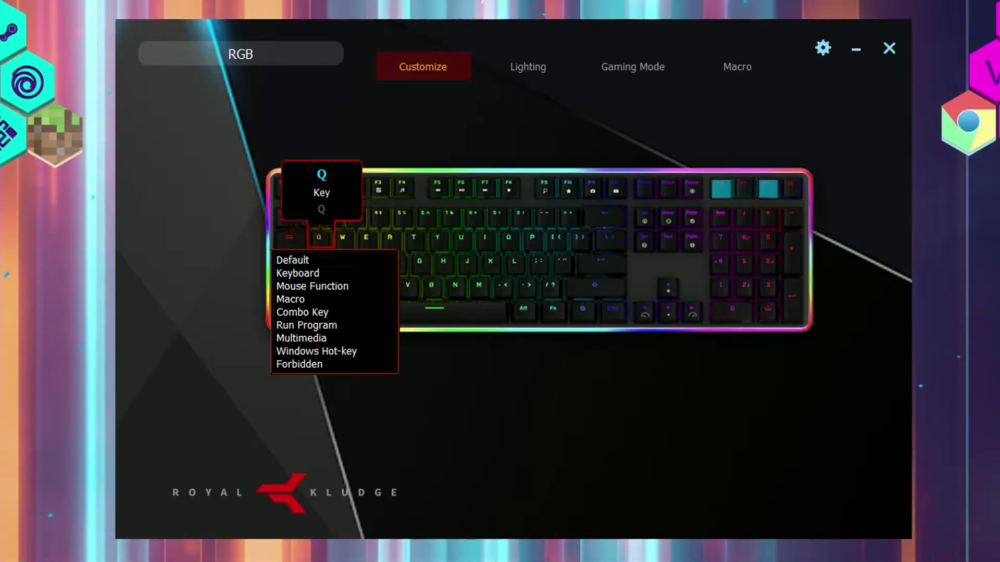
click(297, 273)
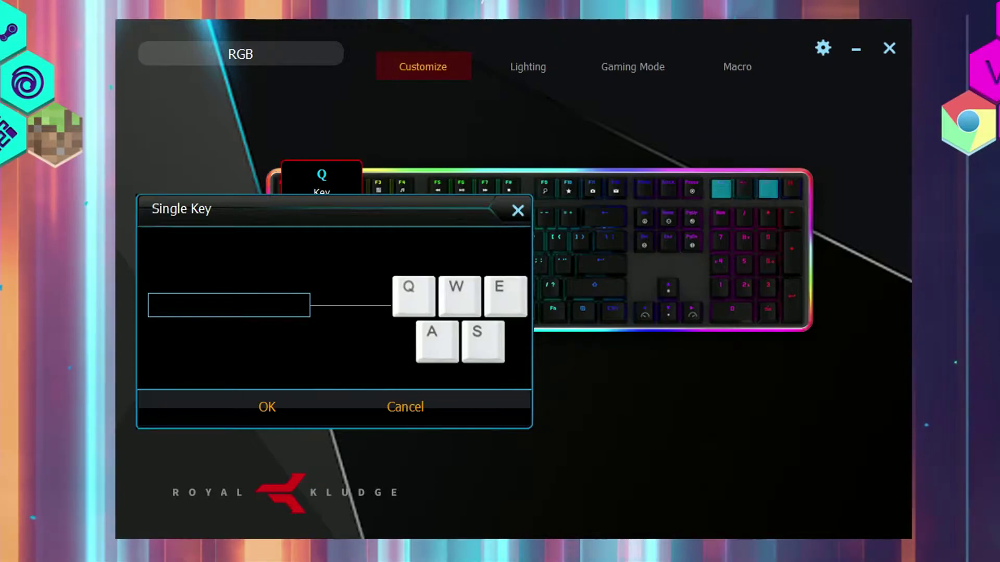
click(405, 407)
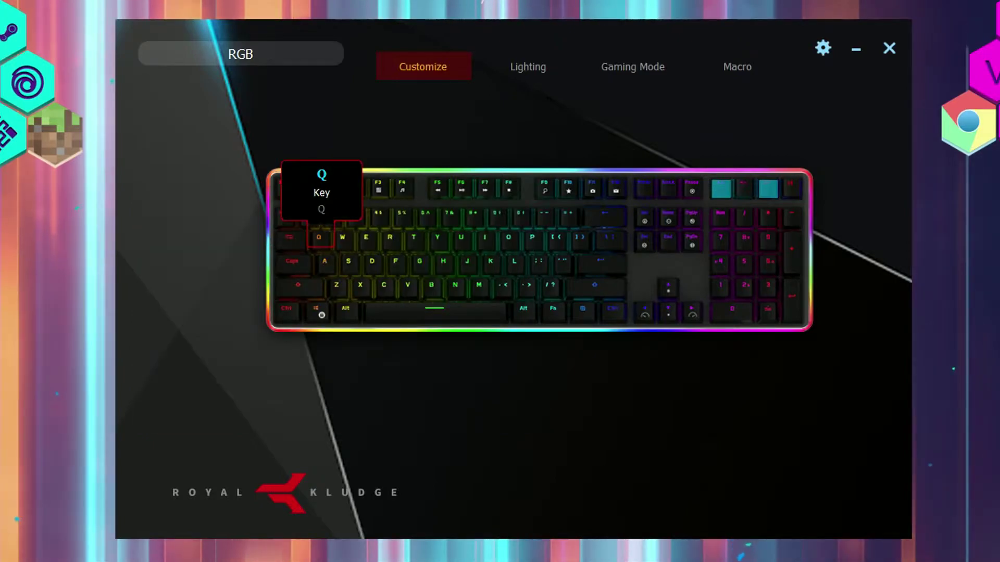
Look through the Mouse Function options available for the Q key, from Left Click to Scroll Down.
click(319, 237)
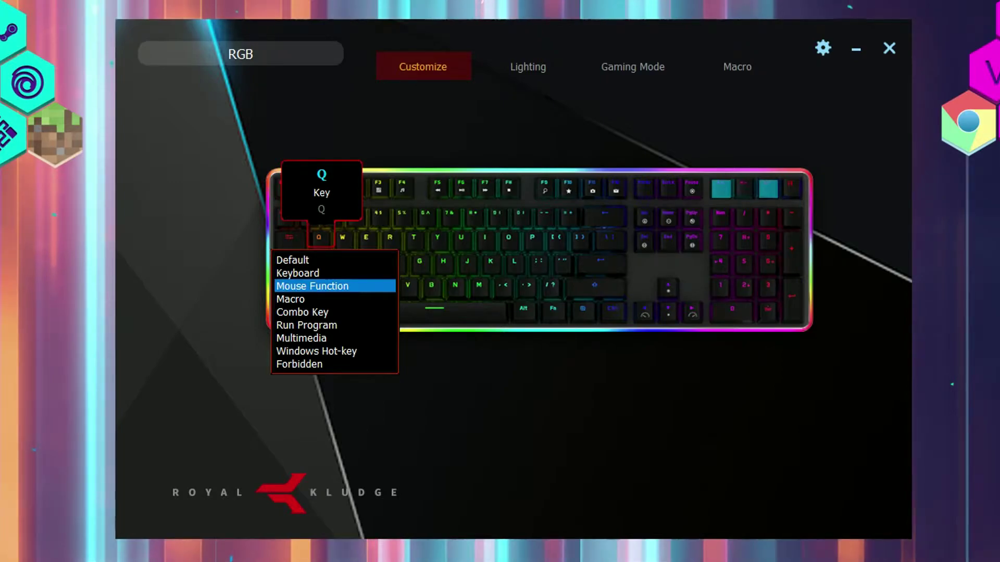
key(Return)
key(alt+Down)
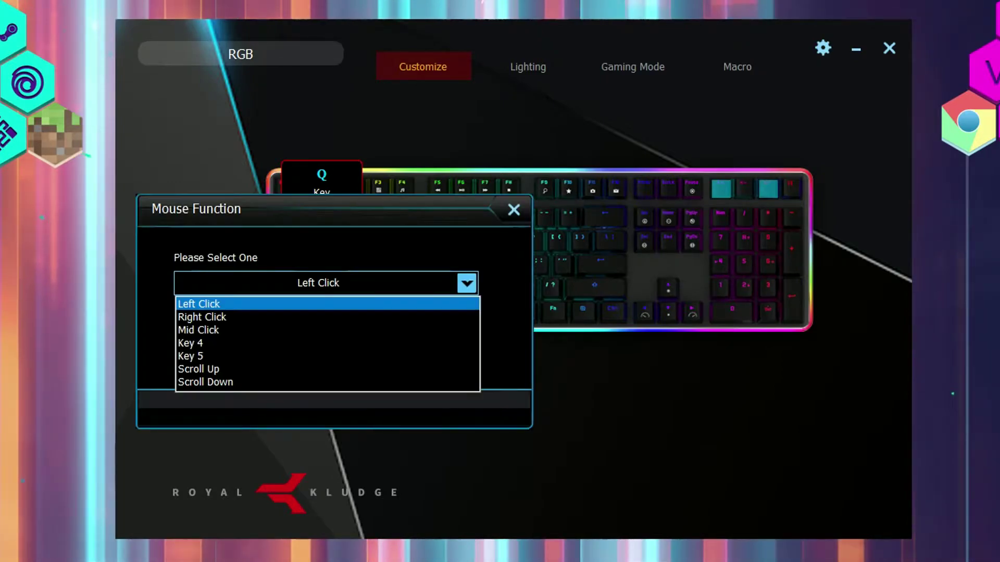
key(Down)
key(End)
key(Home)
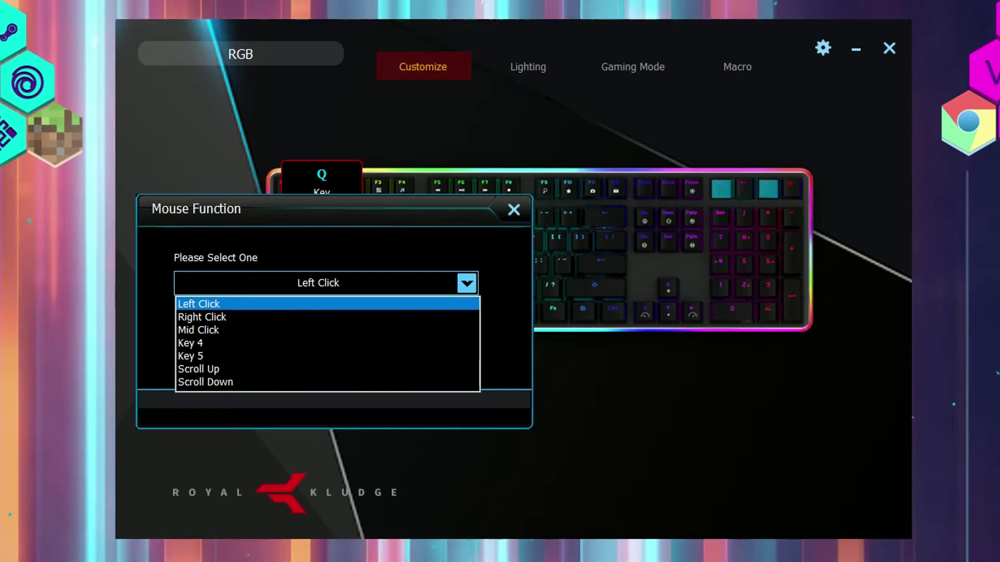
key(Return)
key(Escape)
Examine the Macro assignment options for the Q key, including the macro list and the playback types.
key(Return)
key(Down)
key(Down)
key(Down)
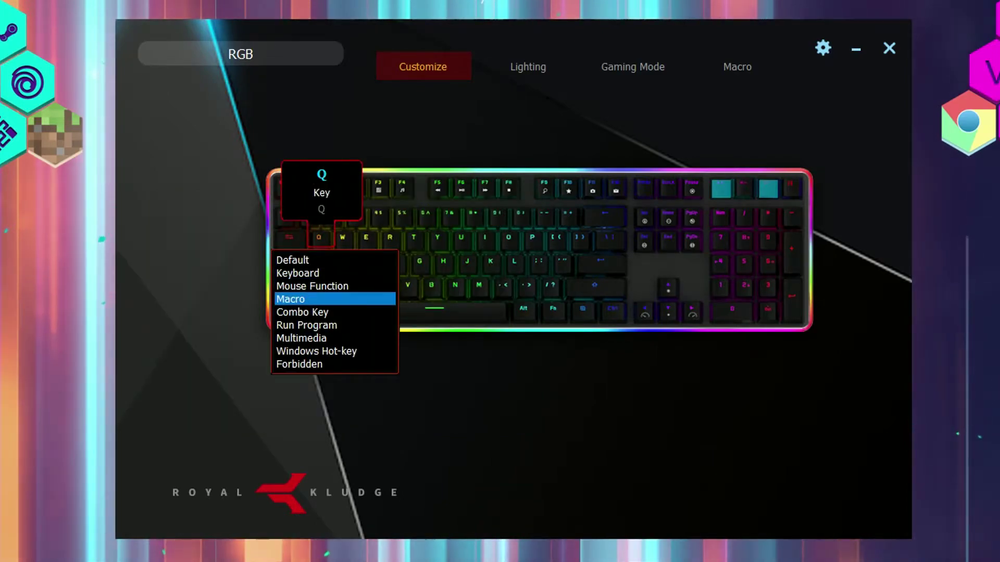
key(Return)
key(alt+Down)
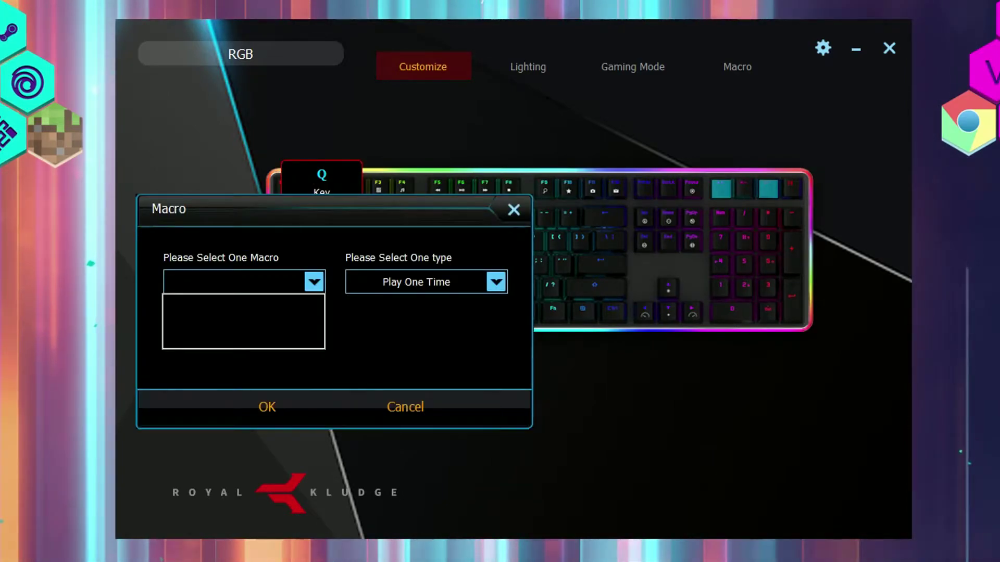
key(Tab)
key(alt+Down)
key(Down)
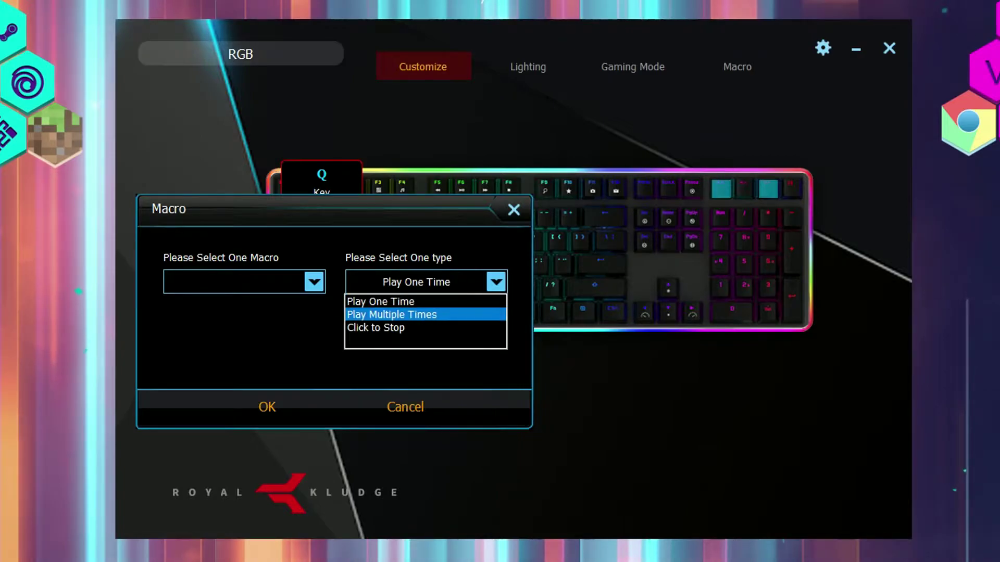
key(Return)
key(alt+Down)
key(Down)
key(Return)
key(Escape)
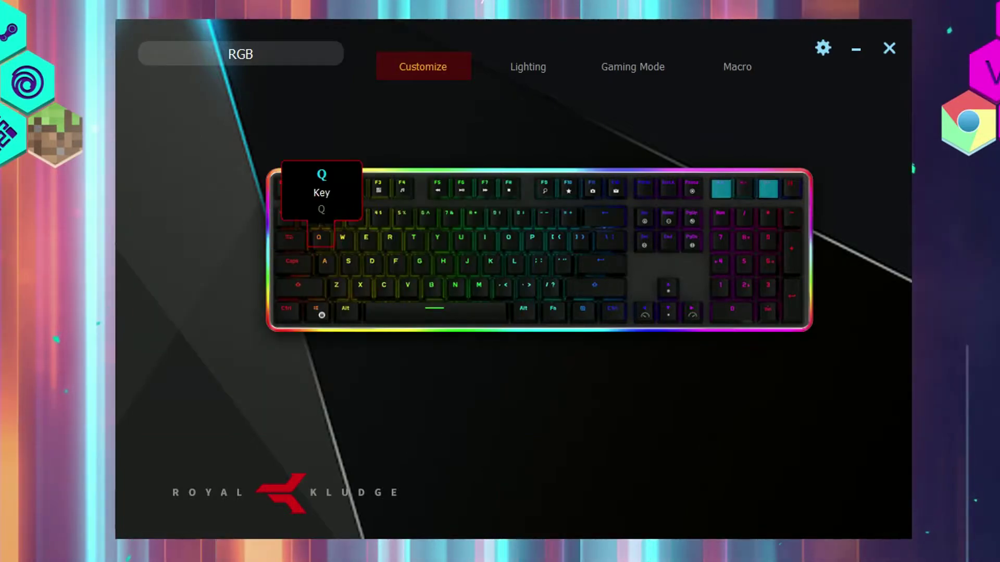
Try out a combo key of L, J and P for the Q key and discard it.
key(alt+Down)
key(Down)
key(Down)
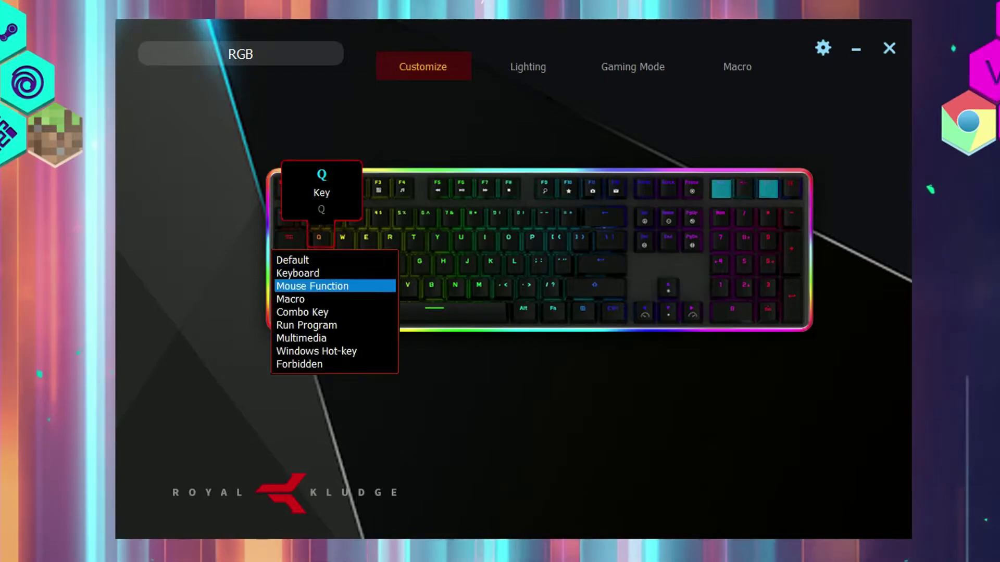
key(Down)
key(Down)
key(Return)
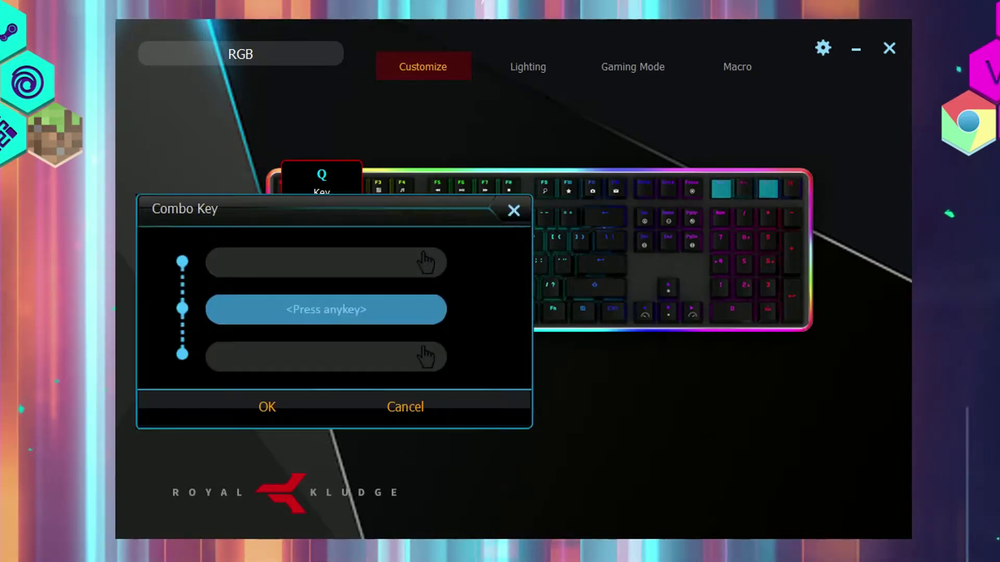
key(l)
key(j)
key(p)
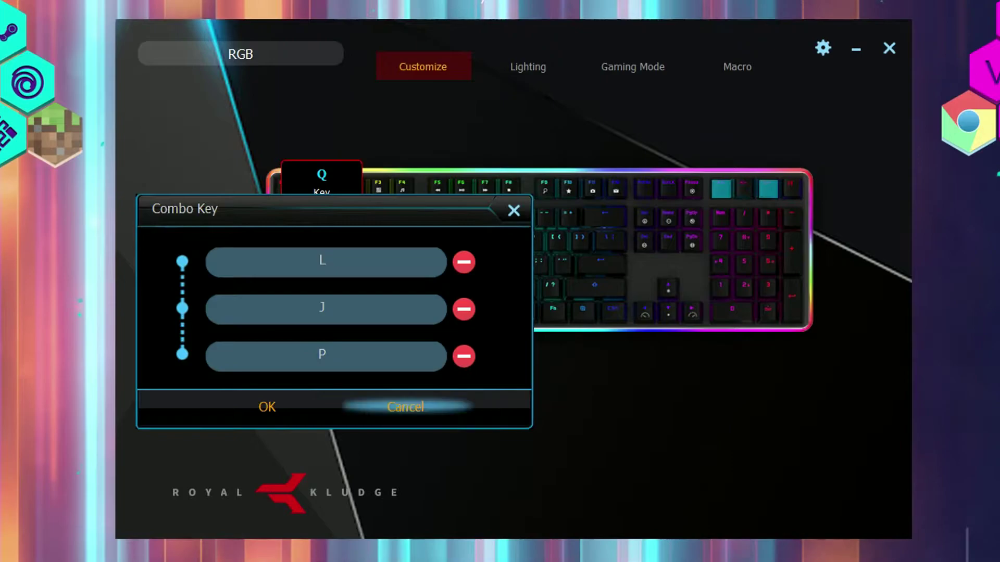
key(Return)
View the Run Program assignment for the Q key without choosing a program.
key(alt+Down)
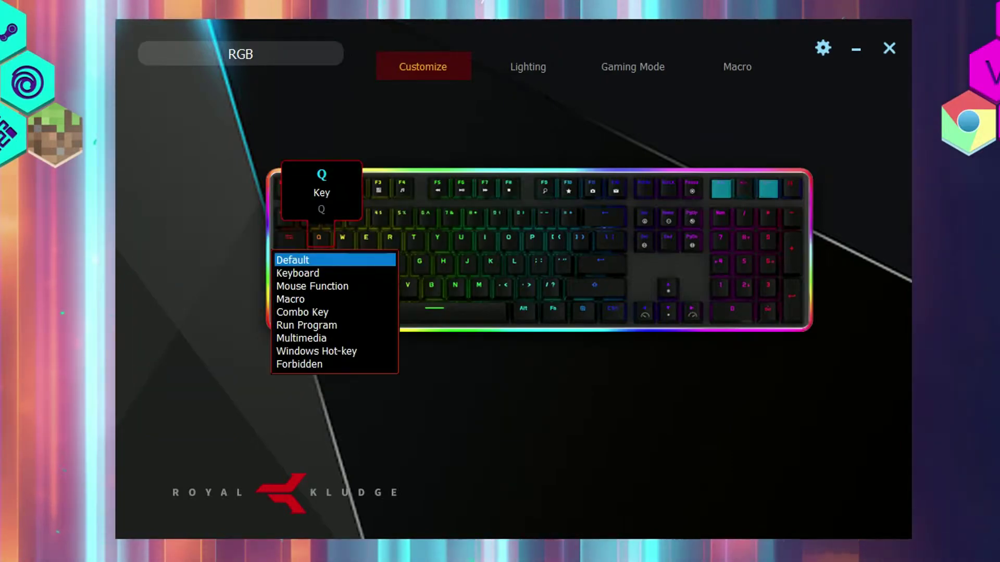
key(Down)
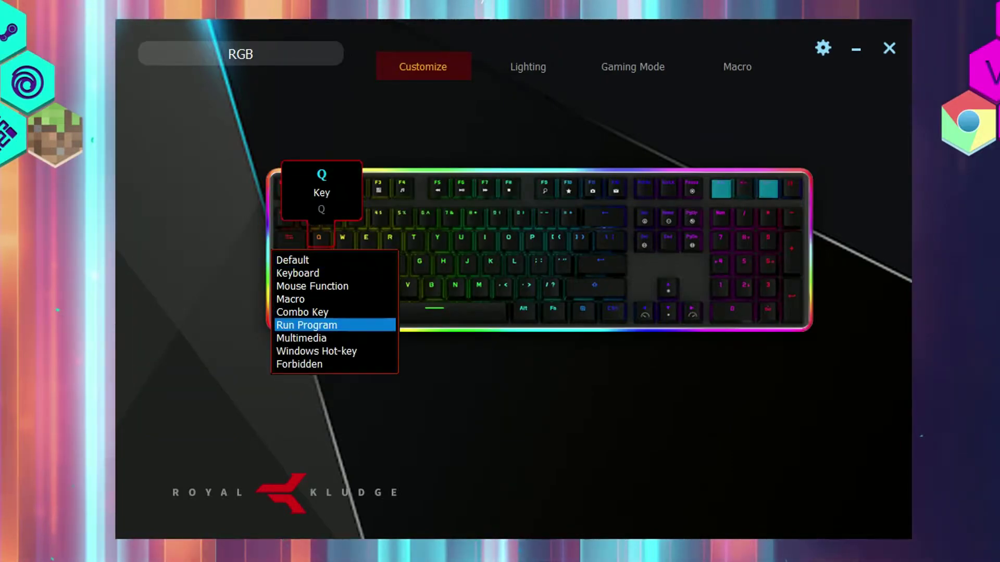
key(Return)
key(Escape)
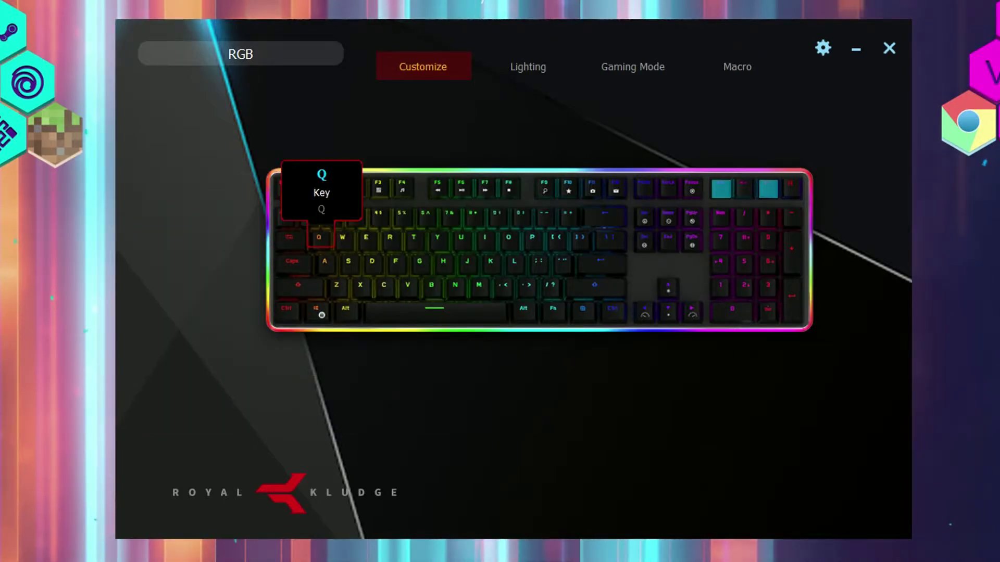
Look through the Multimedia functions that can be assigned to the Q key, without applying one.
key(Return)
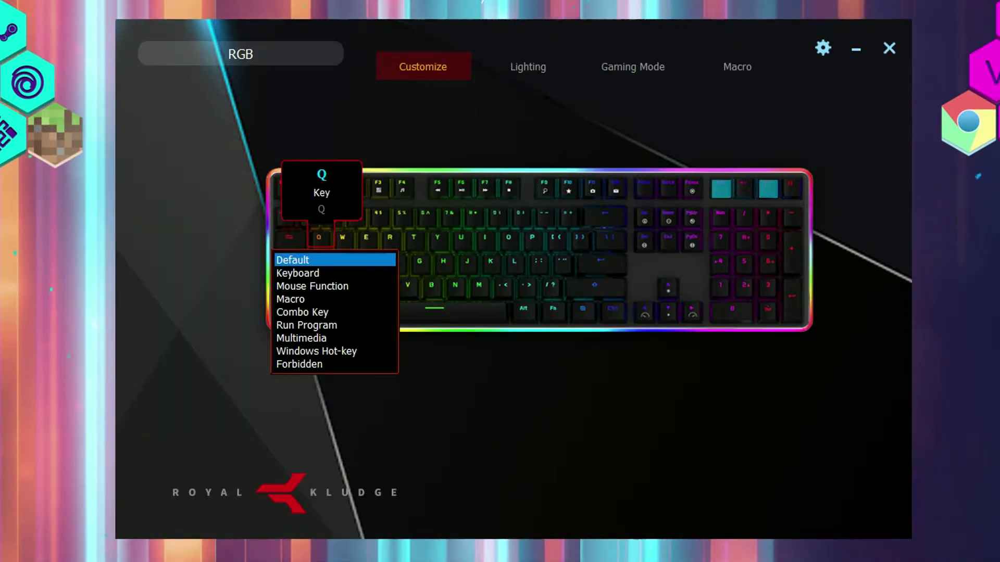
key(Up)
key(Up)
key(Up)
key(Return)
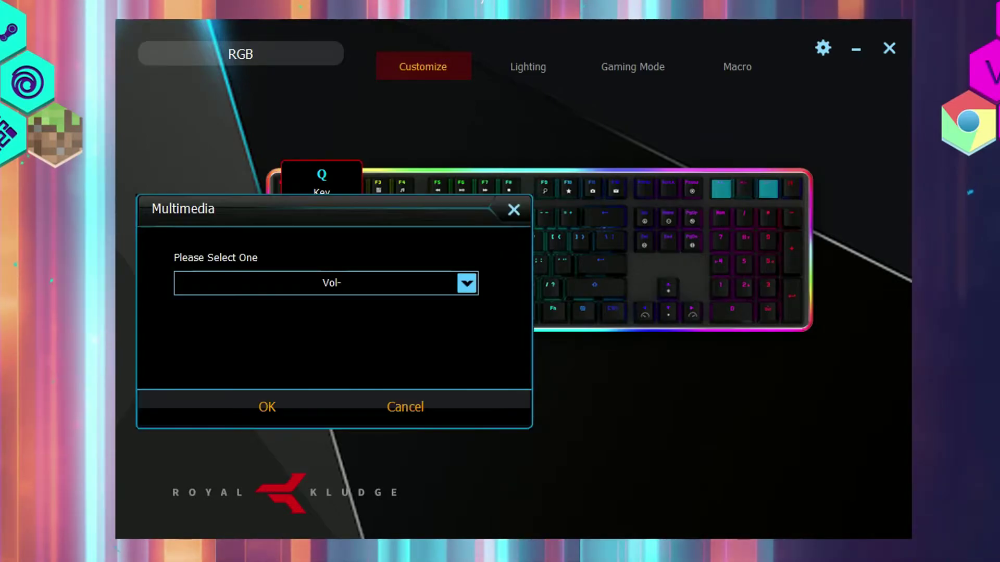
key(alt+Down)
key(Down)
key(Down)
key(Down)
key(Escape)
key(Escape)
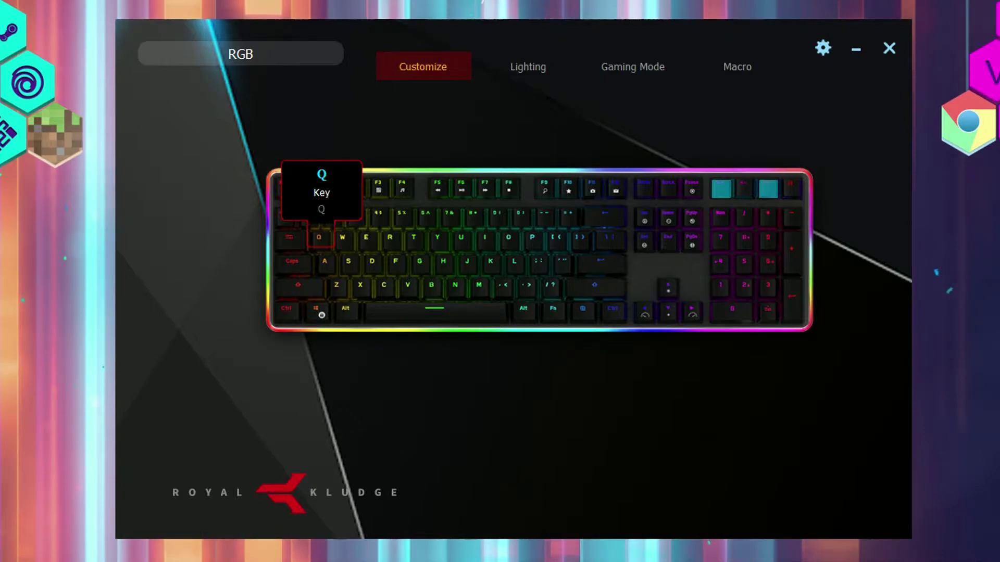
Look through the Windows Hot-key actions available for the Q key, without applying one.
key(Return)
key(Down)
key(Down)
key(Down)
key(Down)
key(Down)
key(Down)
key(Down)
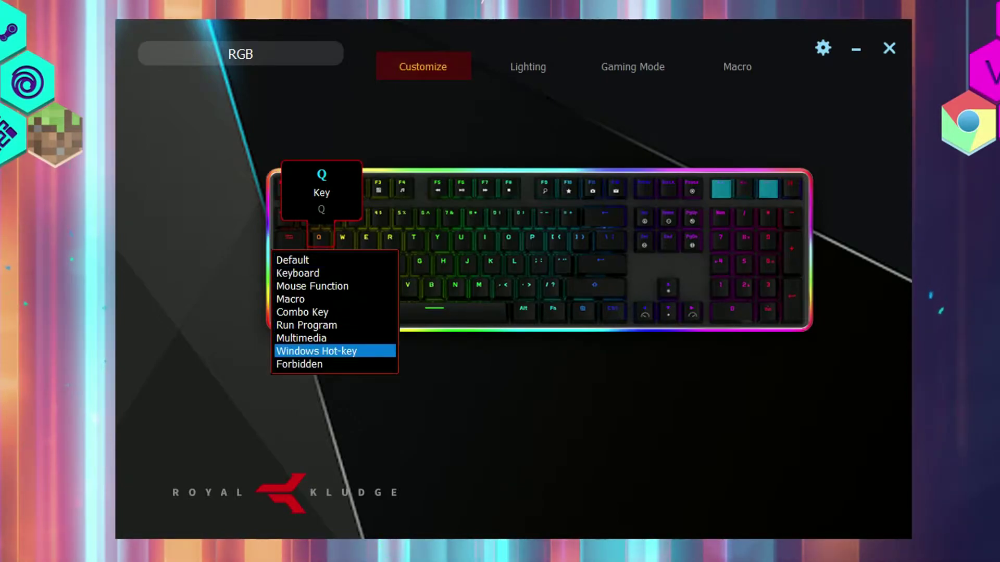
key(Return)
key(alt+Down)
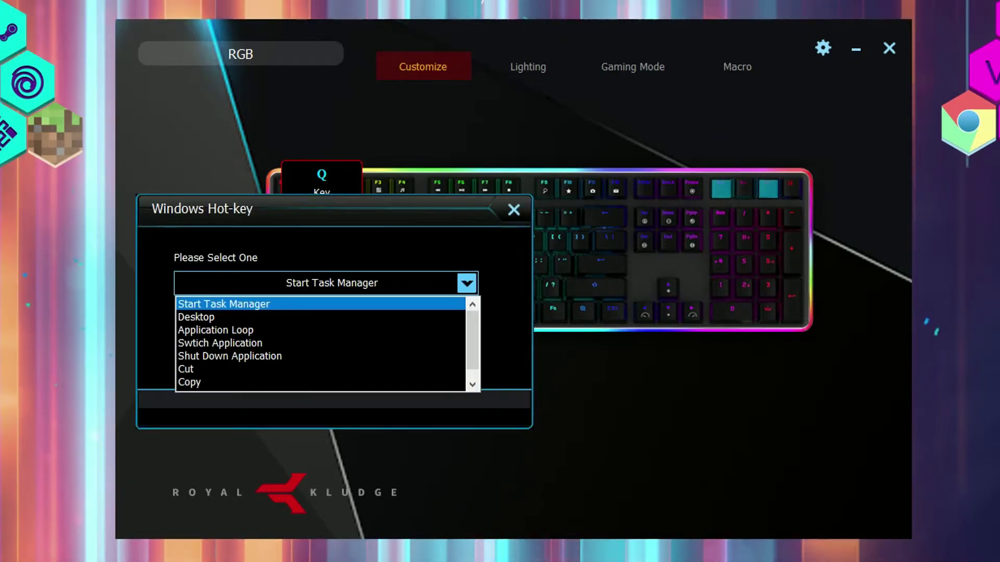
key(Down)
key(Down)
key(Down)
key(Down)
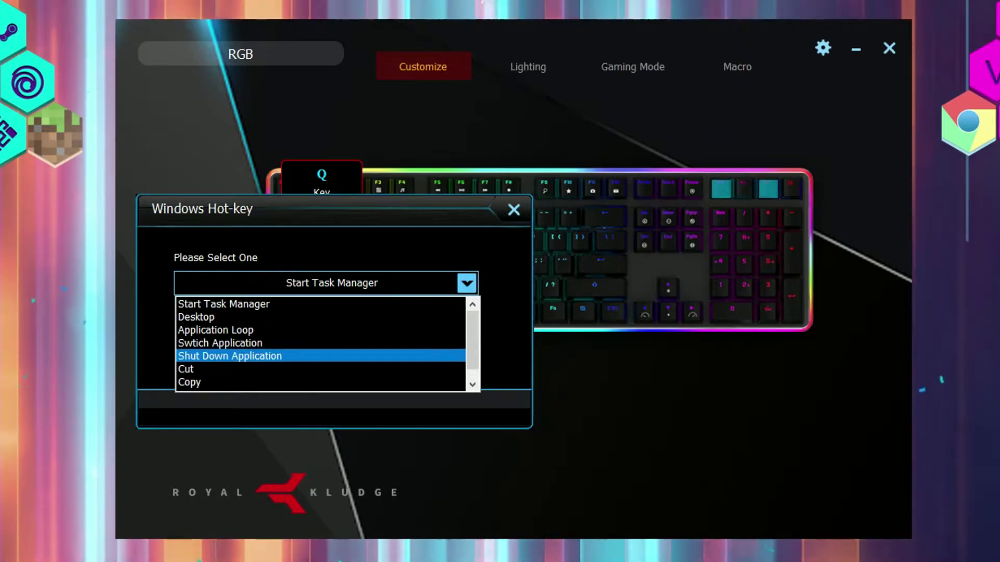
key(Up)
key(Up)
key(Up)
key(Escape)
Choose the Forbidden assignment for the Q key.
key(Return)
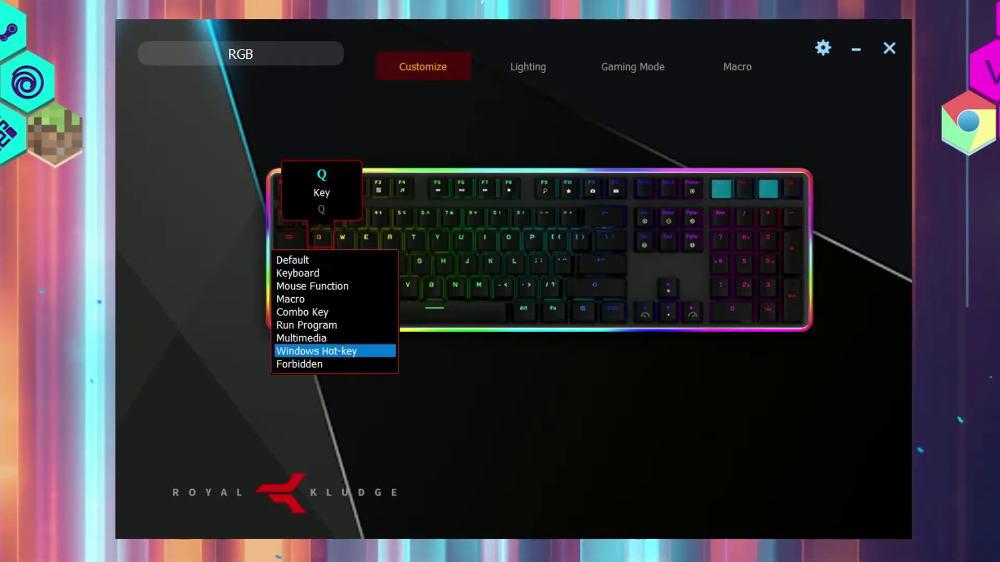
key(Down)
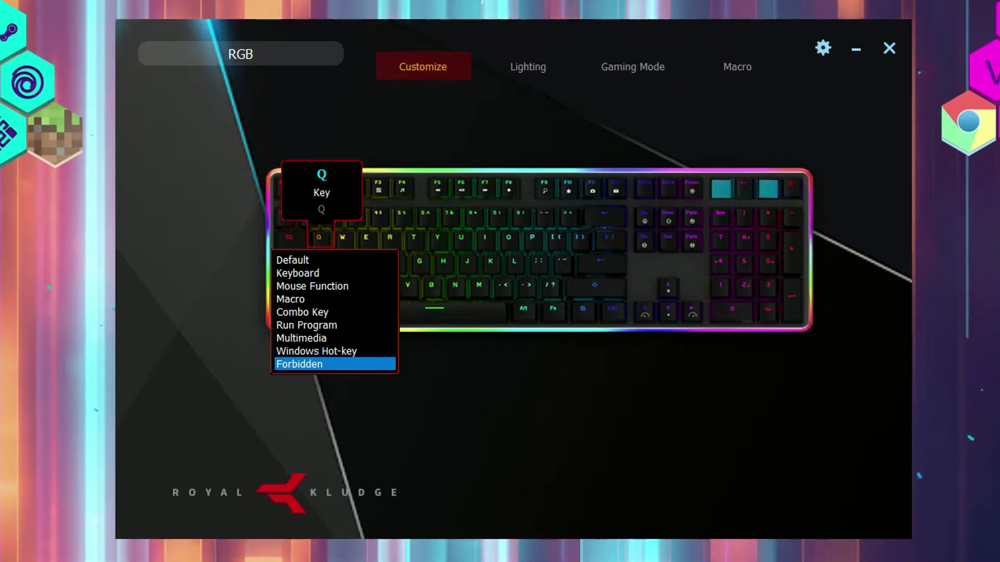
key(Return)
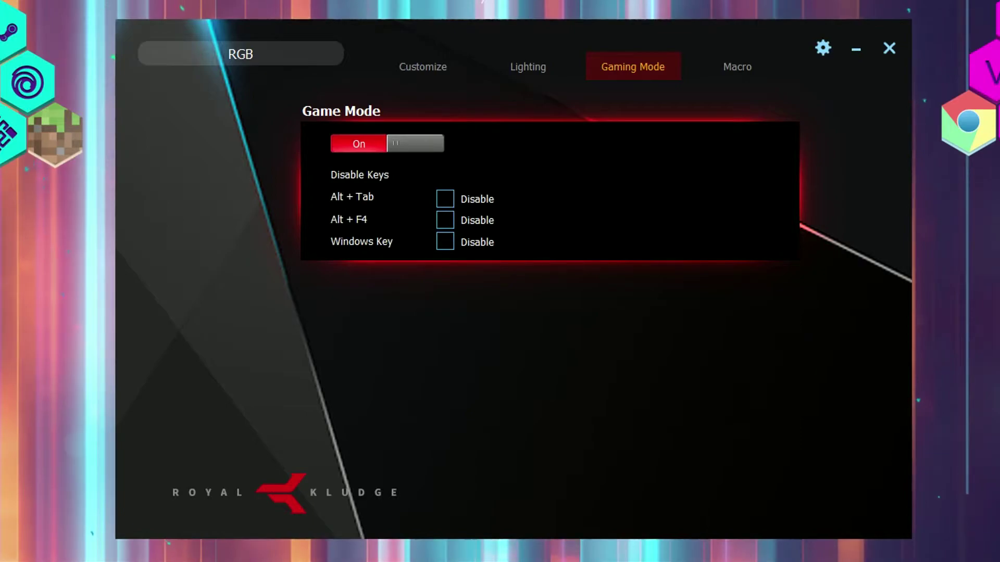
Disable Alt + Tab, Alt + F4 and the Windows Key in the Game Mode settings.
click(445, 198)
click(444, 219)
click(445, 241)
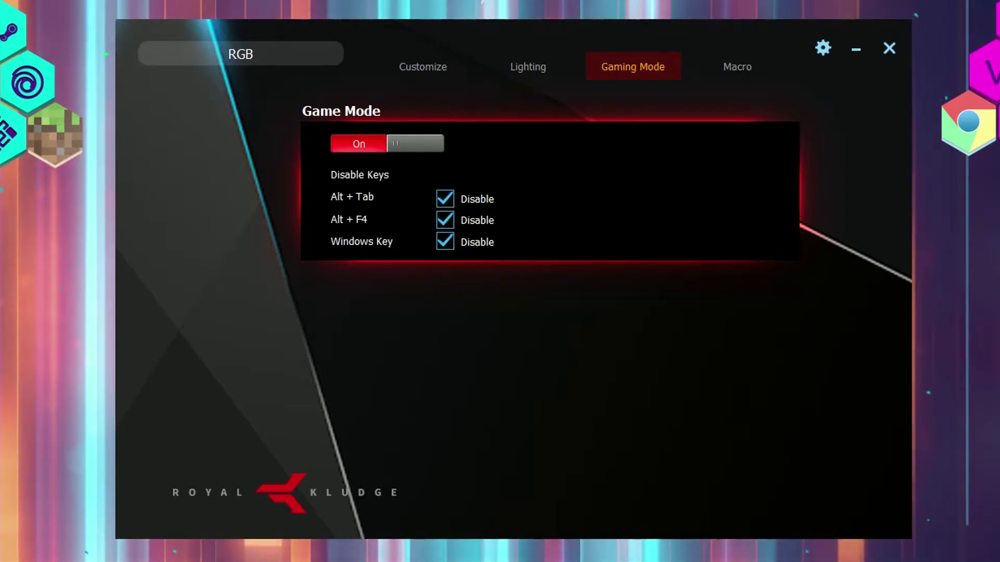